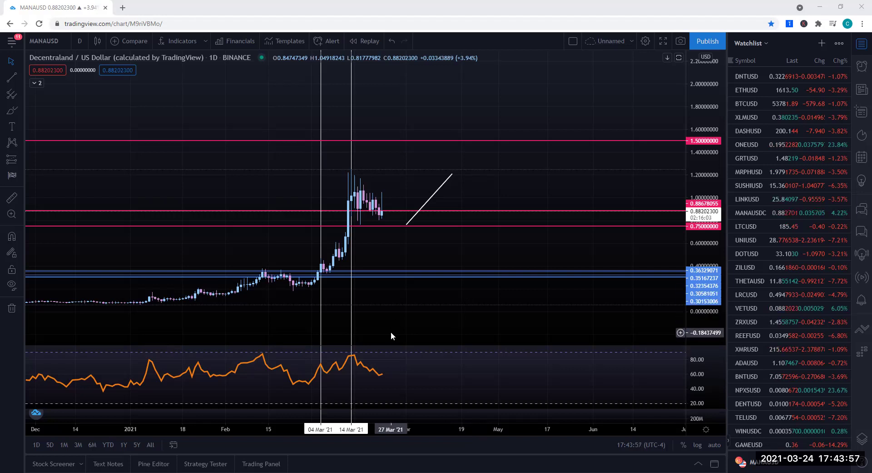
# Step: Brush a freehand white wave over the recent candles, dipping near 0.75 before rising toward 1.2
pyautogui.click(320, 332)
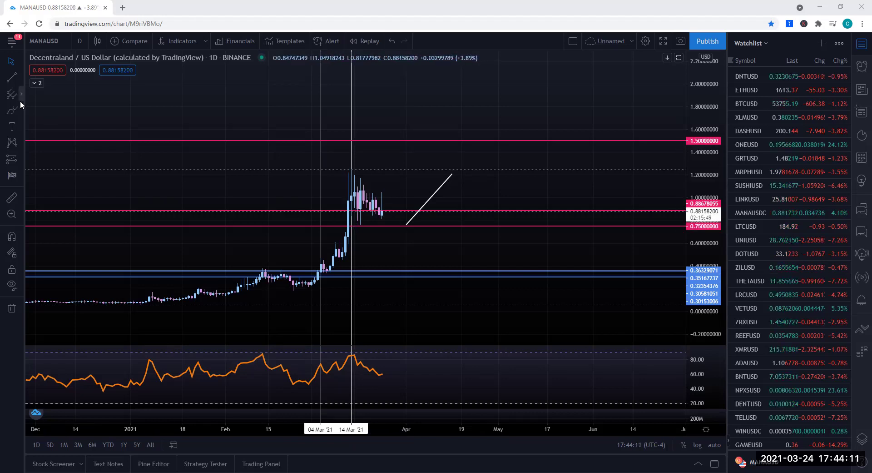
pyautogui.click(12, 110)
pyautogui.moveTo(351, 184)
pyautogui.mouseDown()
pyautogui.moveTo(377, 217)
pyautogui.moveTo(384, 198)
pyautogui.moveTo(409, 225)
pyautogui.moveTo(413, 220)
pyautogui.mouseUp()
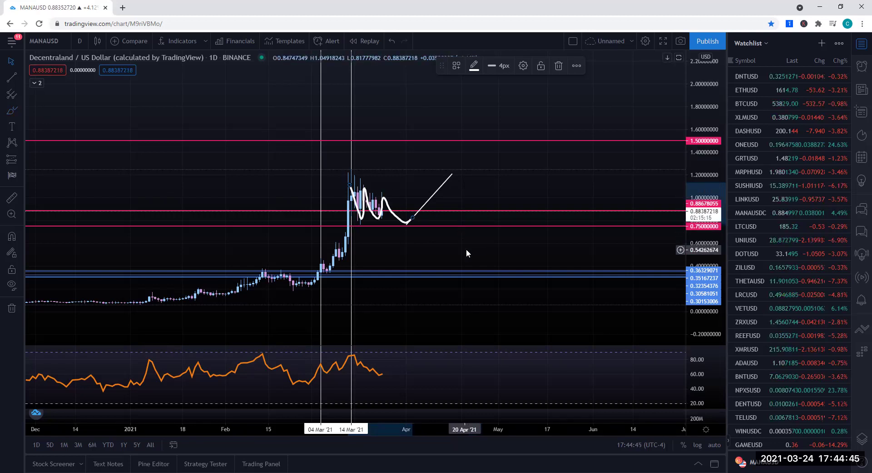
pyautogui.moveTo(466, 253)
pyautogui.mouseDown()
pyautogui.moveTo(364, 250)
pyautogui.moveTo(470, 249)
pyautogui.moveTo(512, 262)
pyautogui.mouseUp()
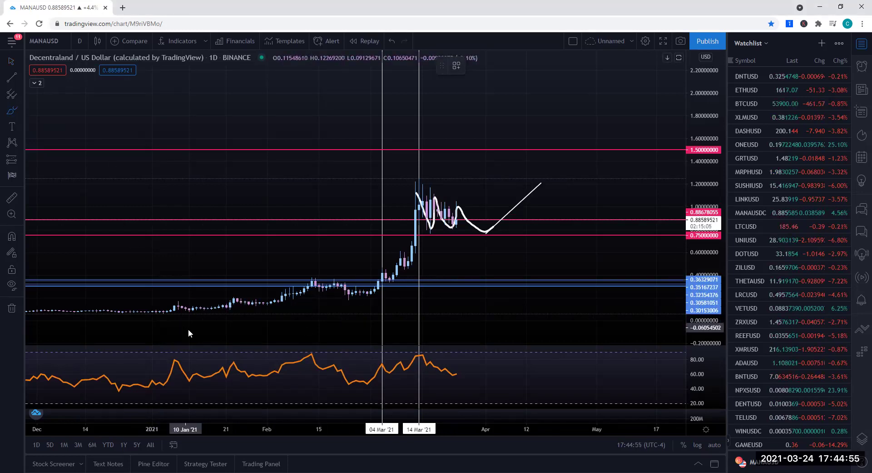
# Step: Brush curves under the price and RSI, then add a grey rectangle spanning about 1.22–1.49
pyautogui.moveTo(172, 319)
pyautogui.mouseDown()
pyautogui.moveTo(256, 336)
pyautogui.moveTo(312, 306)
pyautogui.moveTo(345, 312)
pyautogui.moveTo(422, 285)
pyautogui.moveTo(430, 238)
pyautogui.moveTo(481, 236)
pyautogui.moveTo(523, 216)
pyautogui.mouseUp()
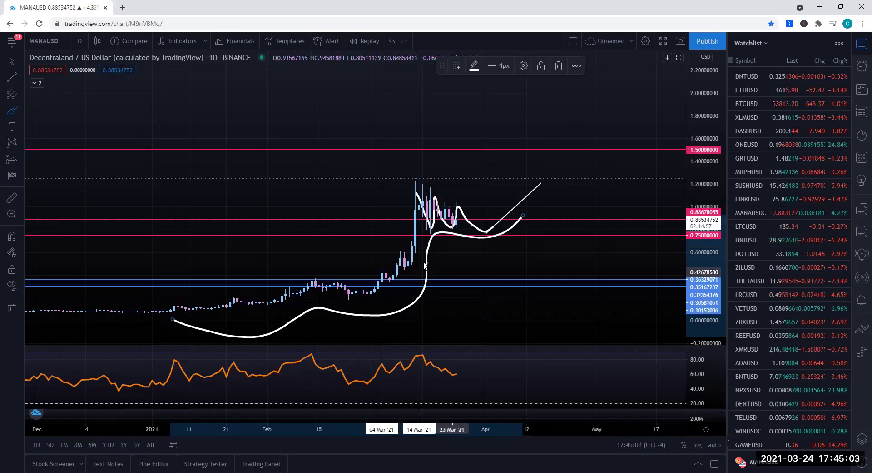
pyautogui.moveTo(83, 387)
pyautogui.mouseDown()
pyautogui.moveTo(174, 396)
pyautogui.moveTo(315, 378)
pyautogui.moveTo(354, 390)
pyautogui.moveTo(428, 374)
pyautogui.moveTo(472, 383)
pyautogui.moveTo(488, 366)
pyautogui.moveTo(473, 373)
pyautogui.moveTo(479, 362)
pyautogui.mouseUp()
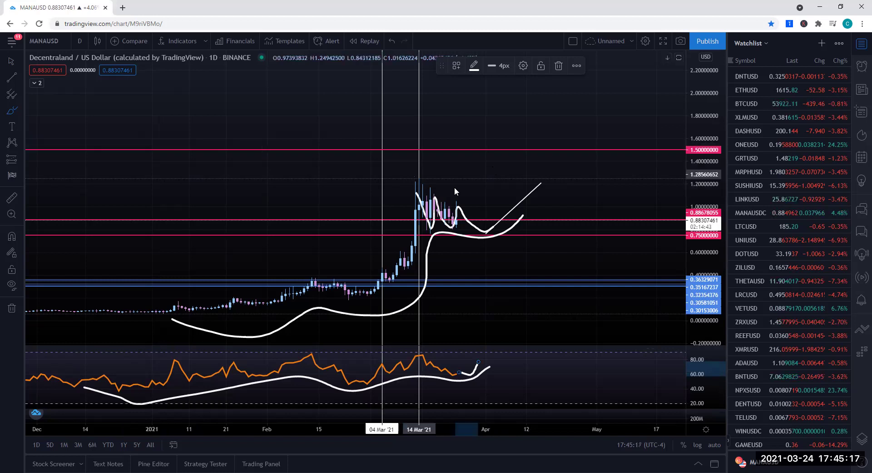
pyautogui.click(21, 105)
pyautogui.click(54, 166)
pyautogui.moveTo(400, 151); pyautogui.dragTo(464, 166)
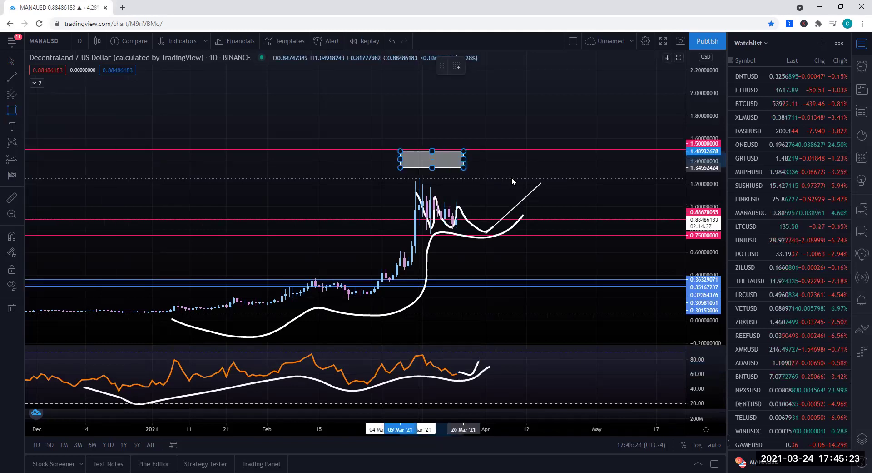
pyautogui.moveTo(511, 181); pyautogui.dragTo(640, 182)
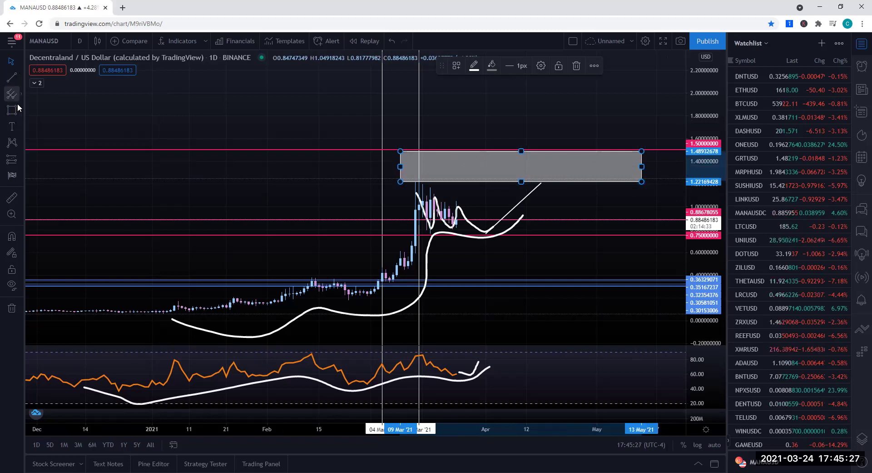
# Step: Brush a small loop around the price peak just below the rectangle
pyautogui.click(21, 125)
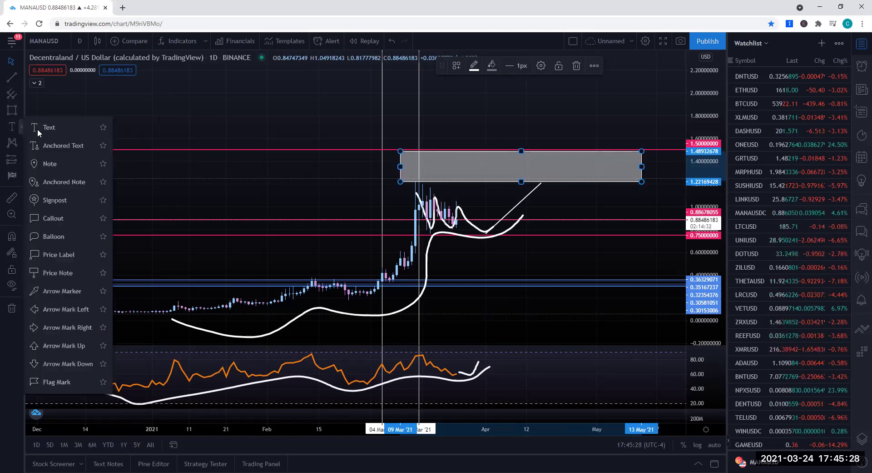
pyautogui.click(21, 109)
pyautogui.click(51, 110)
pyautogui.moveTo(397, 173); pyautogui.dragTo(430, 178)
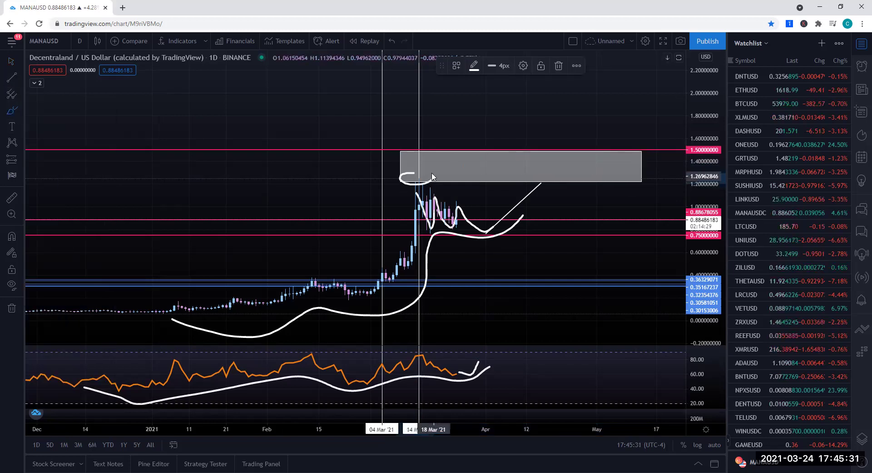